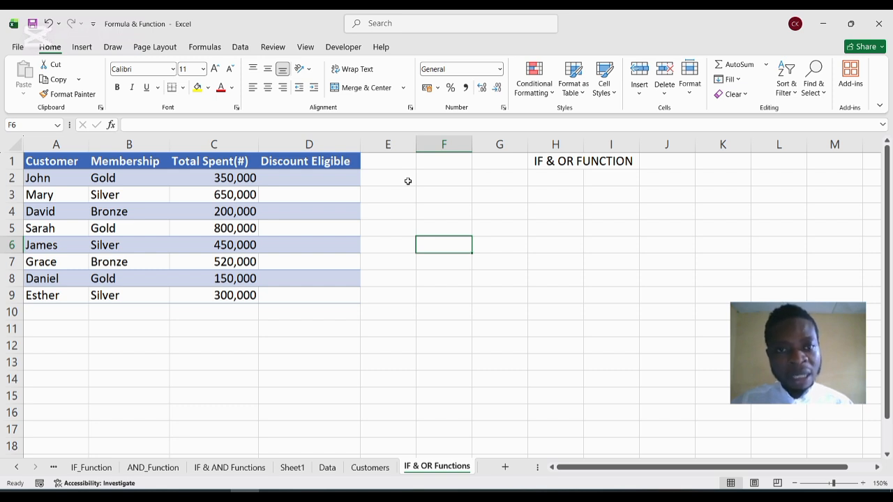
# In cell D2, begin an IF formula with a nested OR whose first condition is B2="Gold".
pyautogui.click(320, 180)
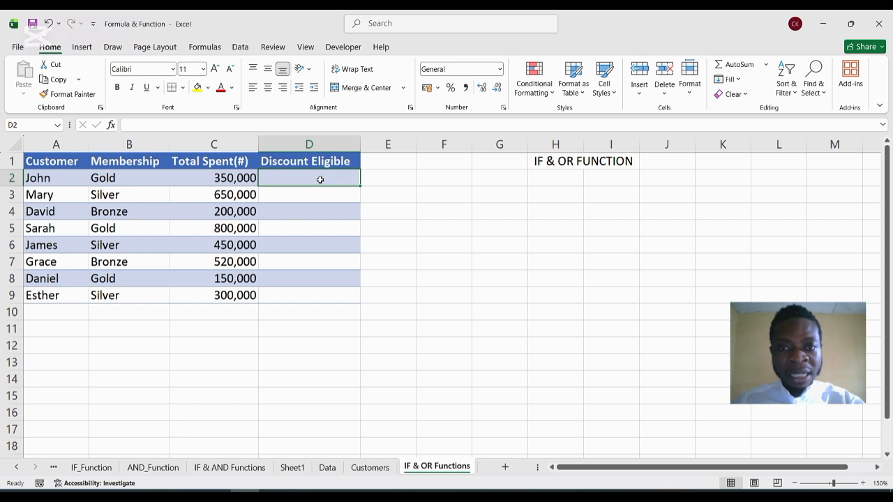
pyautogui.write('=')
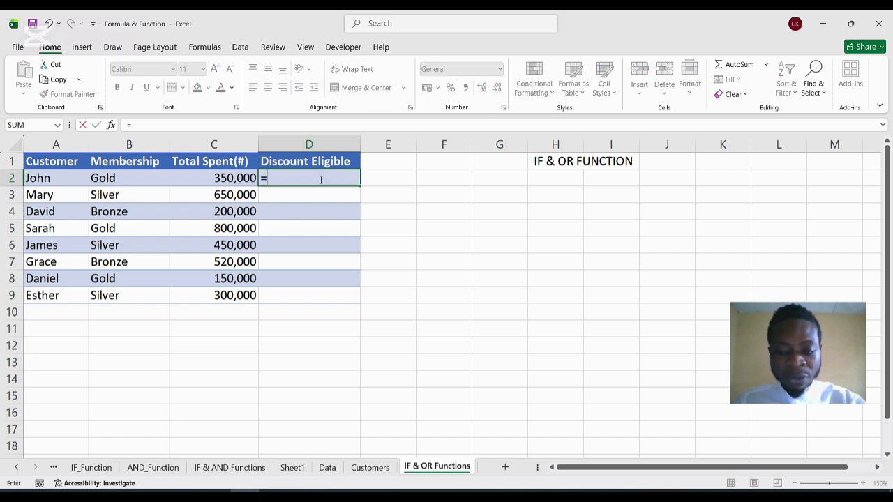
pyautogui.write('IF')
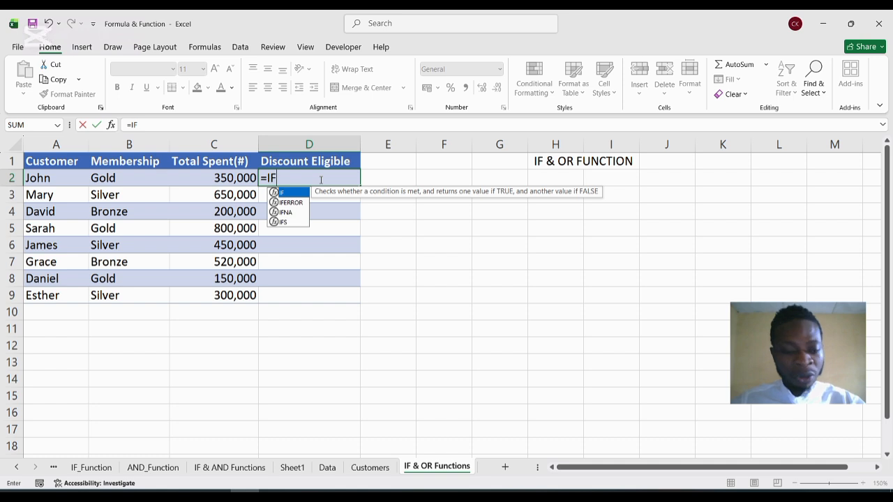
pyautogui.write('(')
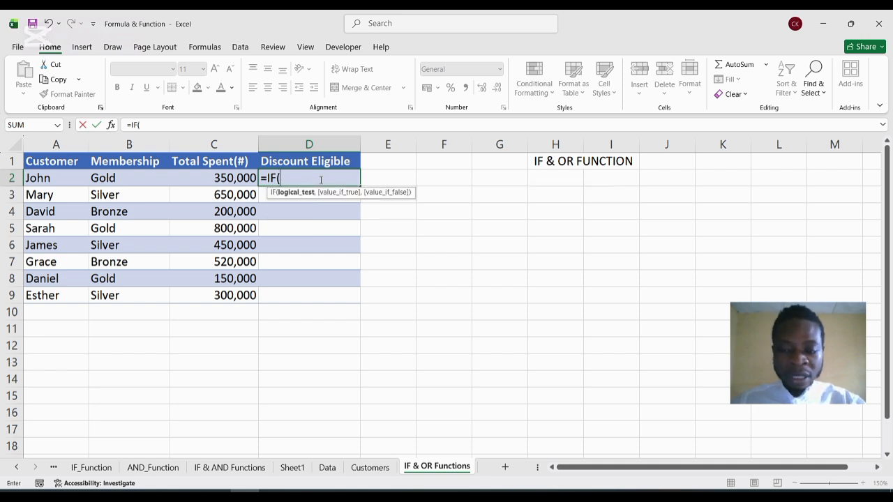
pyautogui.write('O')
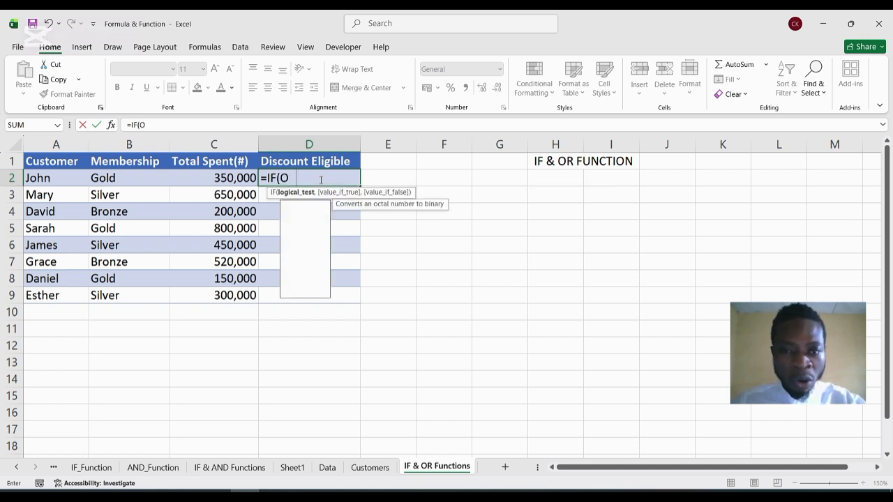
pyautogui.write('R(')
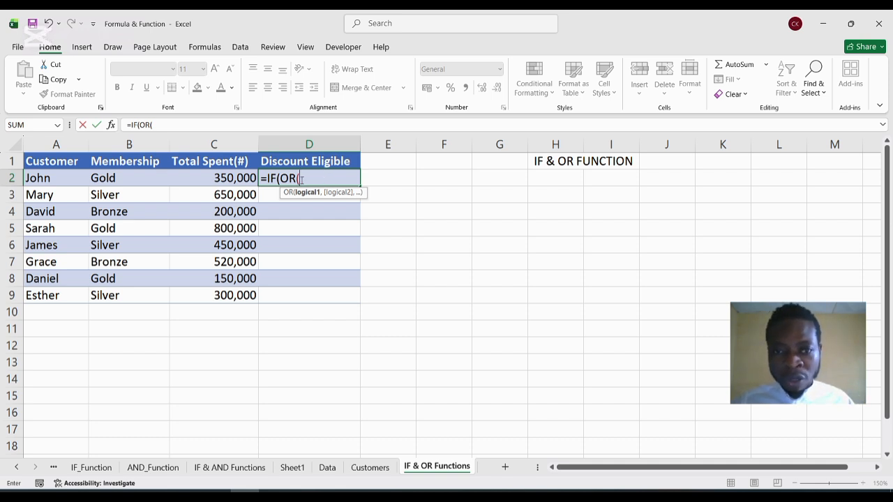
pyautogui.click(138, 177)
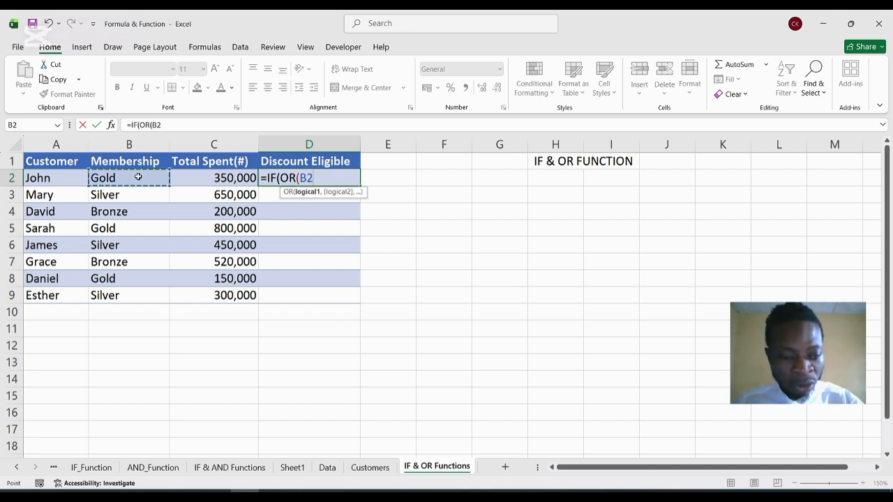
pyautogui.write('="')
pyautogui.write('Gol')
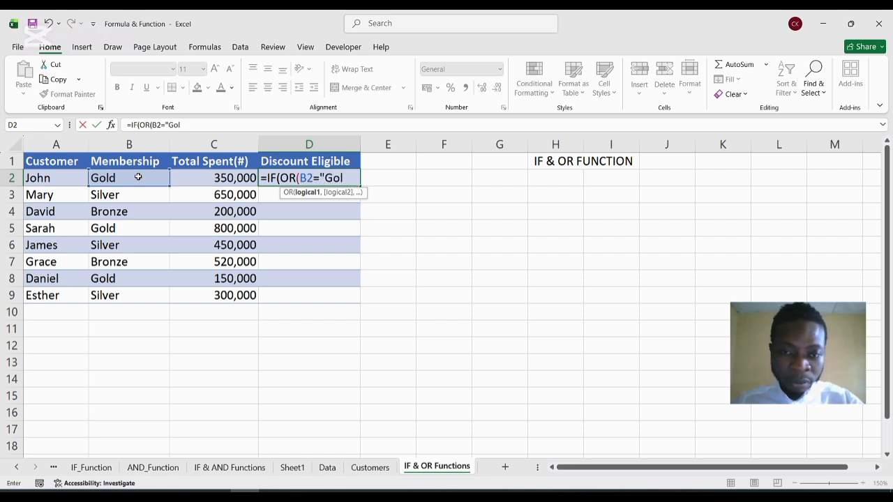
pyautogui.write('d"')
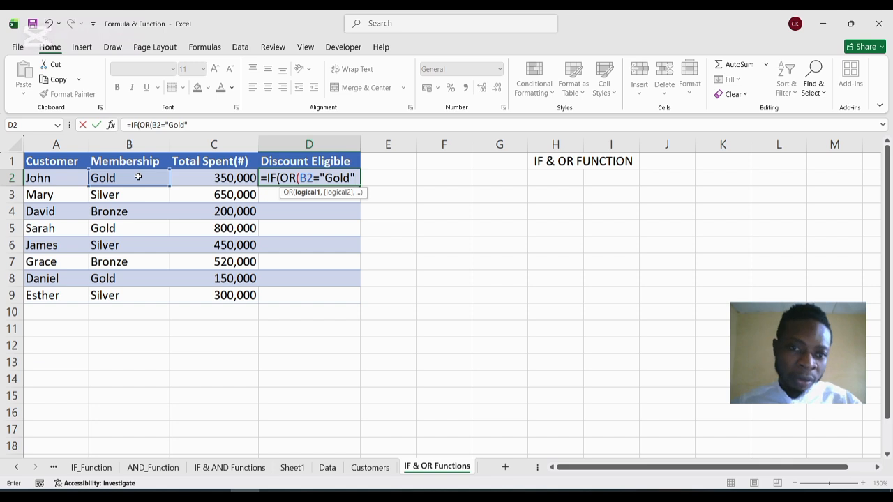
pyautogui.write(',')
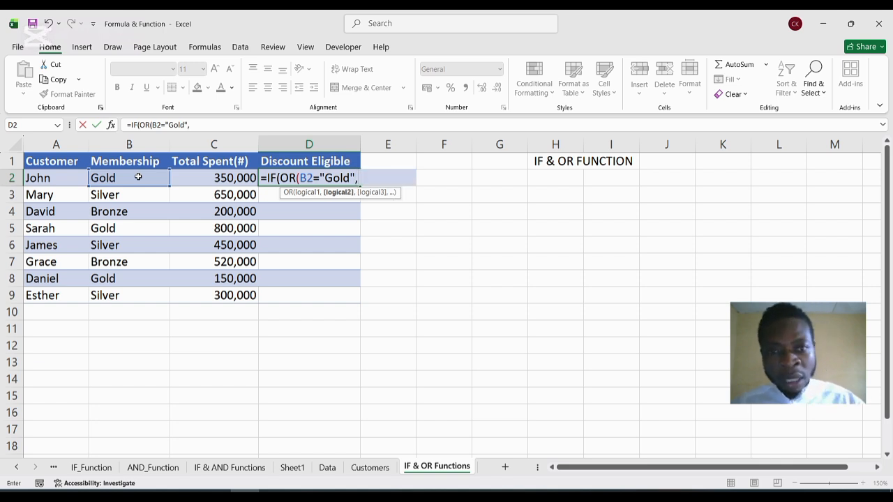
# Add C2>=500000 as the second OR condition and close the OR function.
pyautogui.click(238, 178)
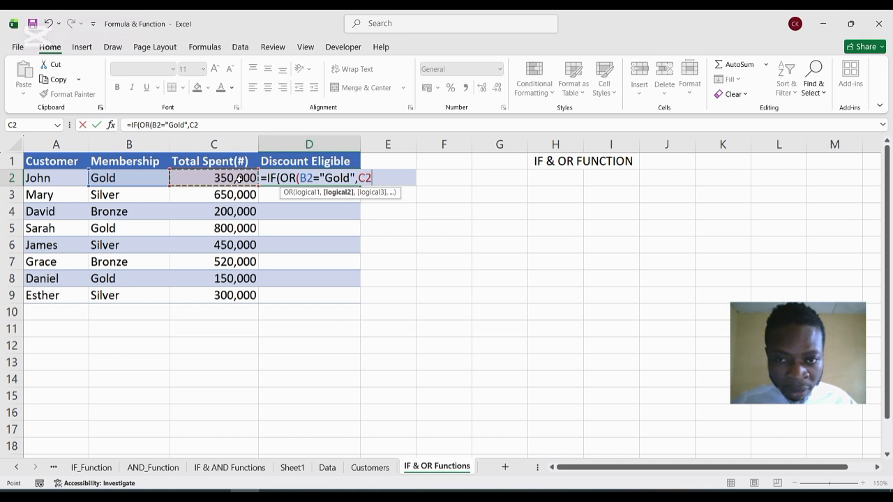
pyautogui.click(370, 178)
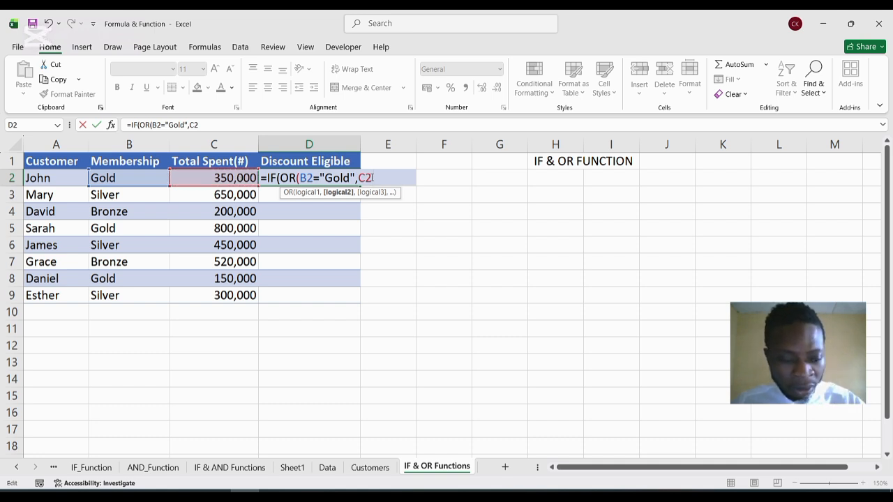
pyautogui.write('>')
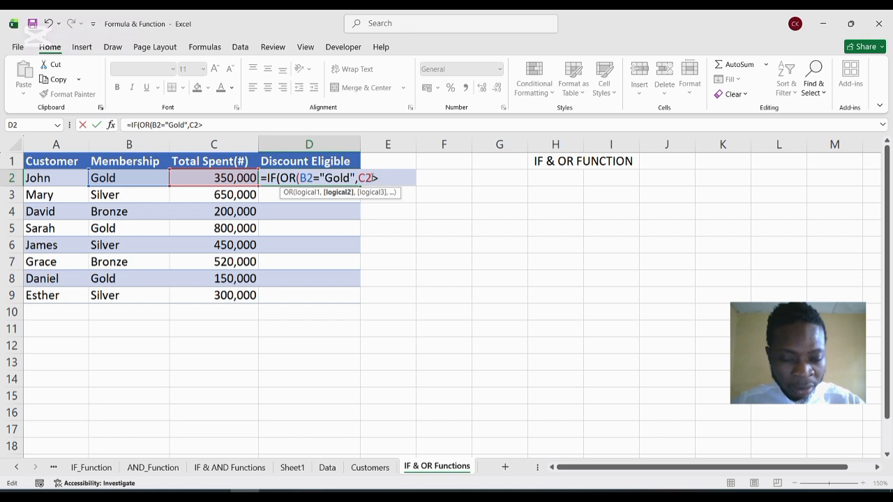
pyautogui.write('=')
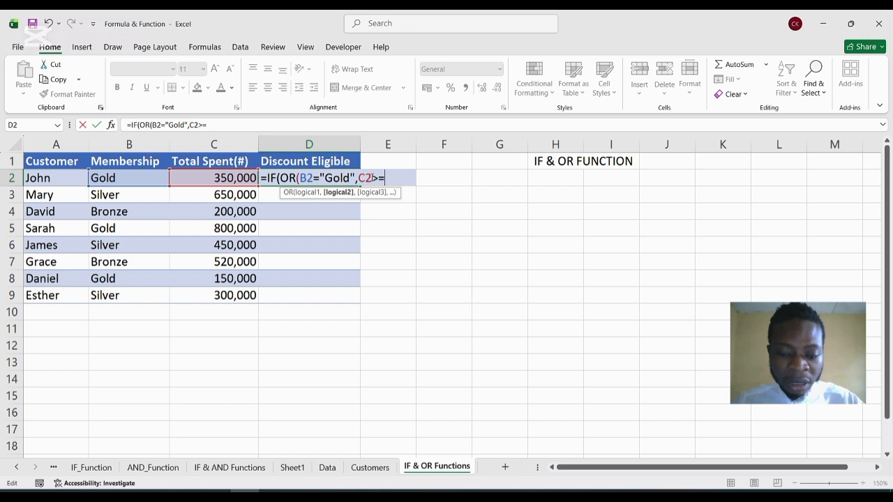
pyautogui.write('500000')
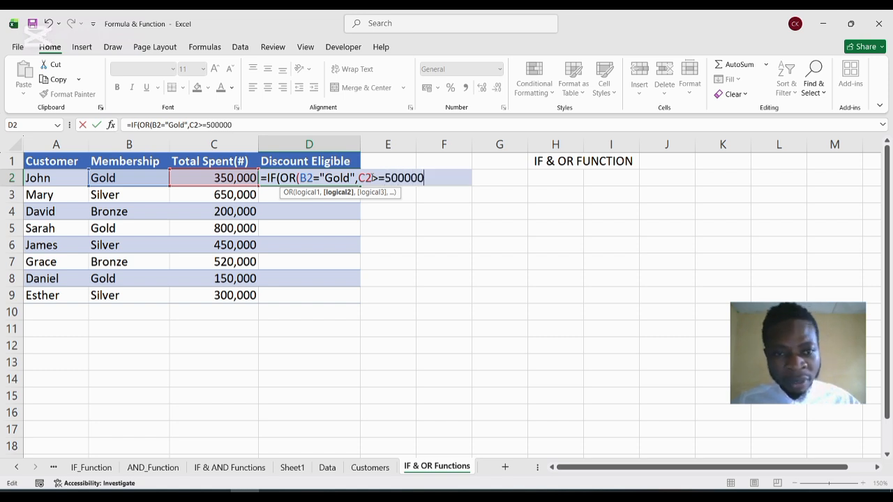
pyautogui.write(')')
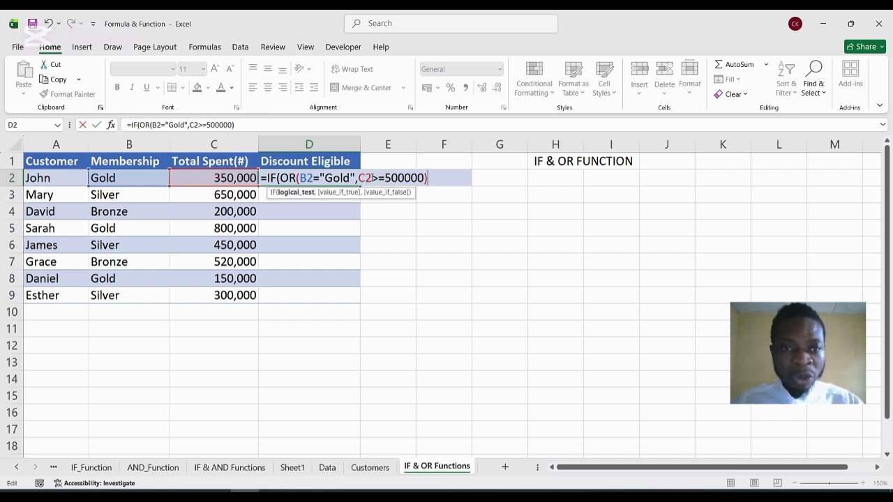
pyautogui.write(',')
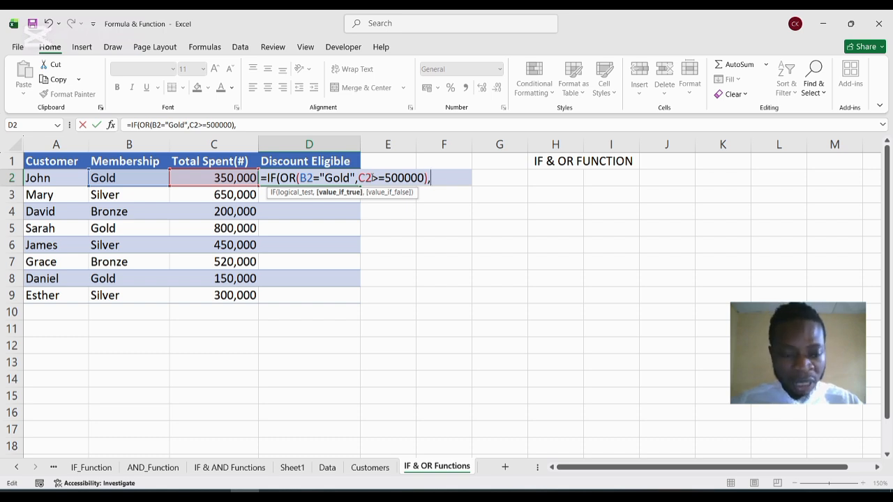
# Set the IF formula's value-if-true argument to "Eligible".
pyautogui.write('"')
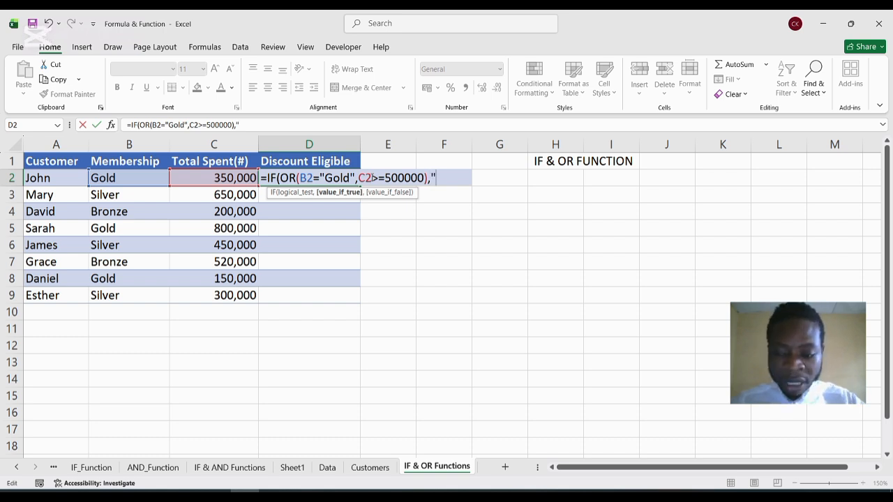
pyautogui.write('Elig')
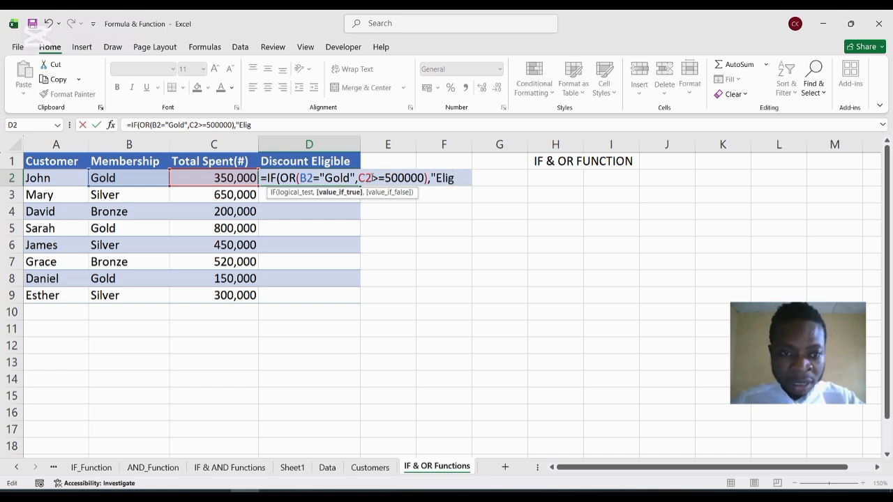
pyautogui.write('ib')
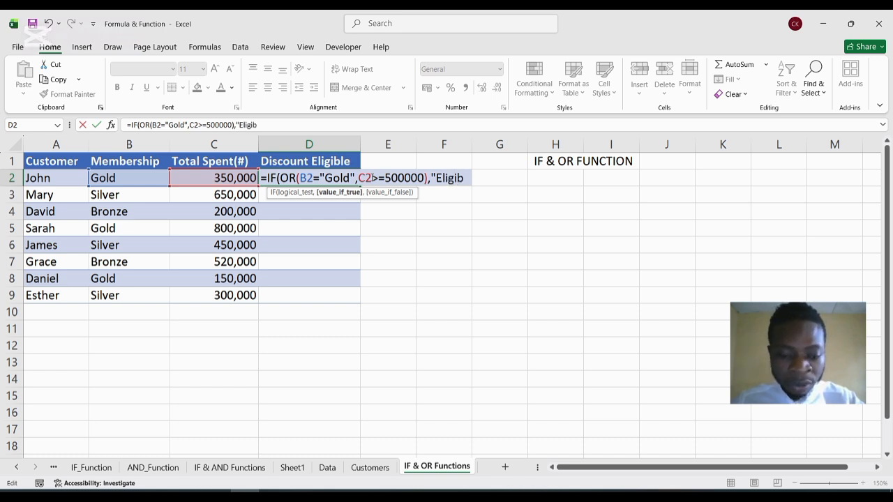
pyautogui.write('le"')
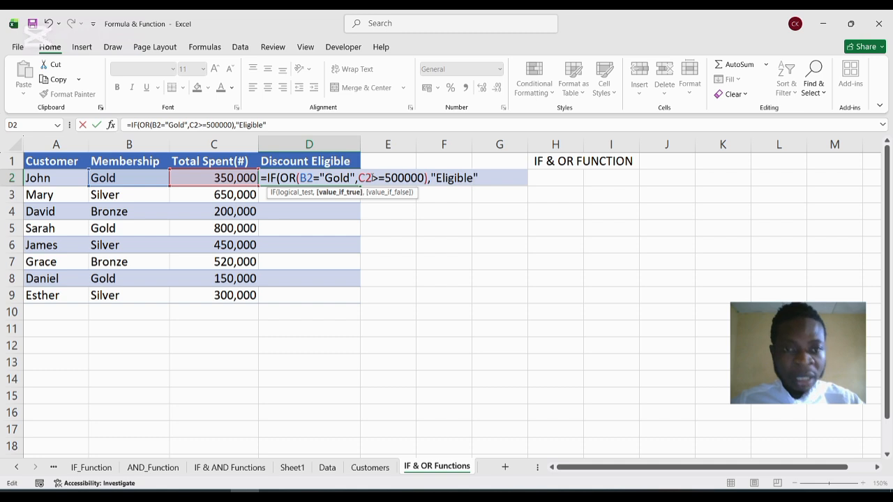
pyautogui.write(',')
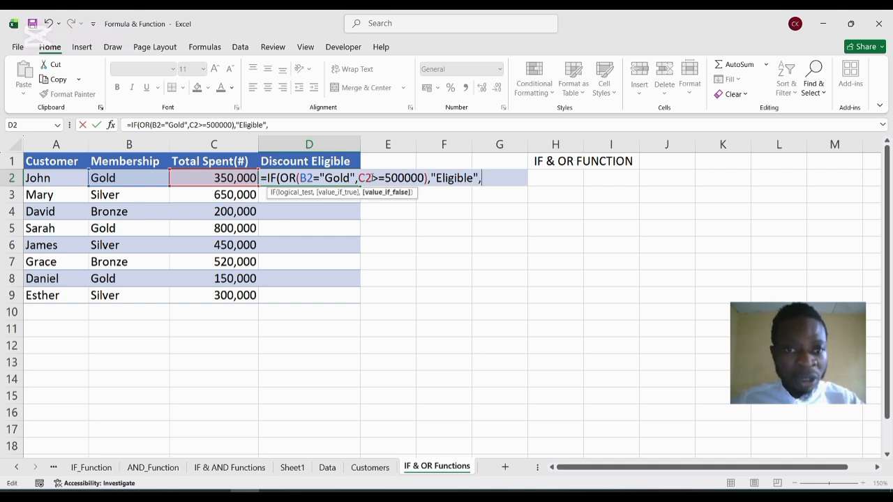
pyautogui.write('"')
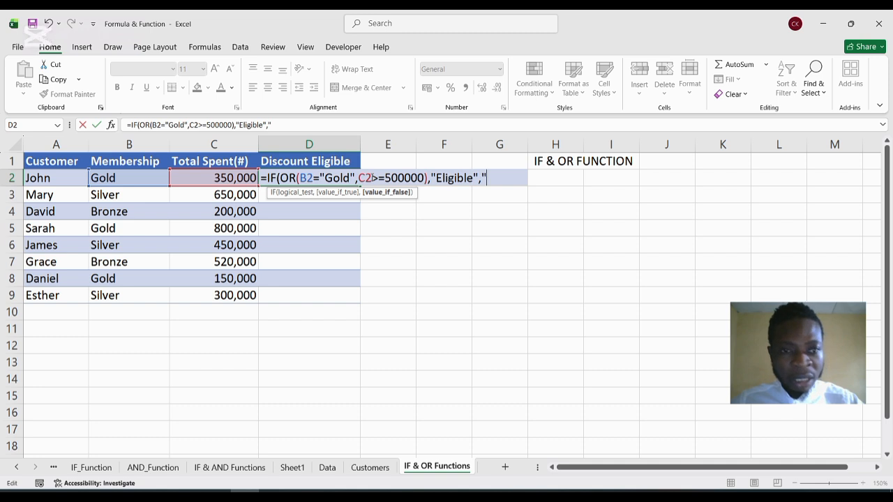
pyautogui.write('No')
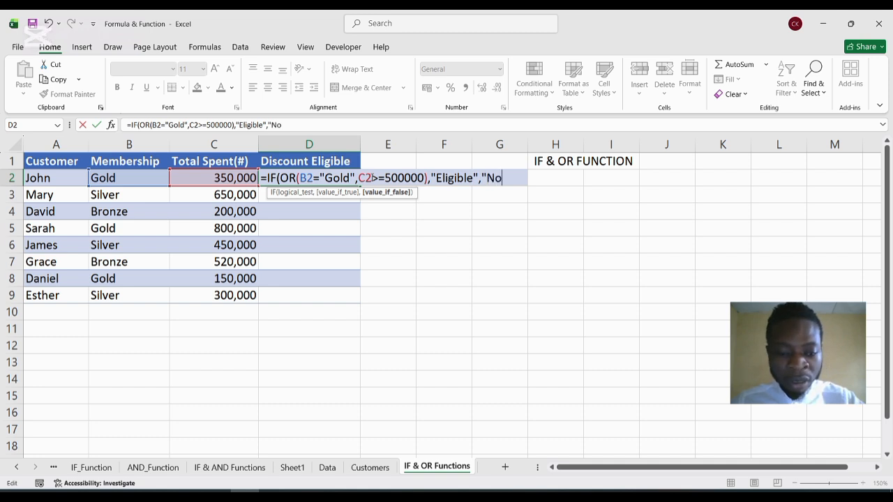
pyautogui.write('t E')
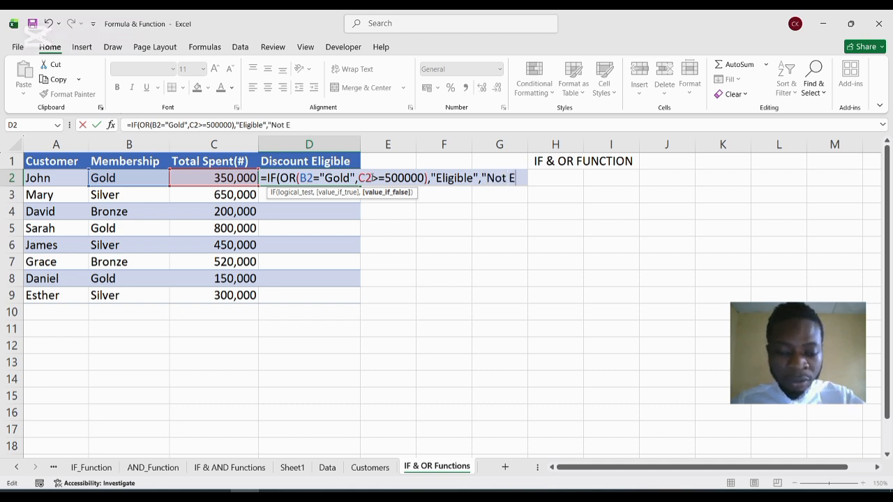
pyautogui.write('ligible')
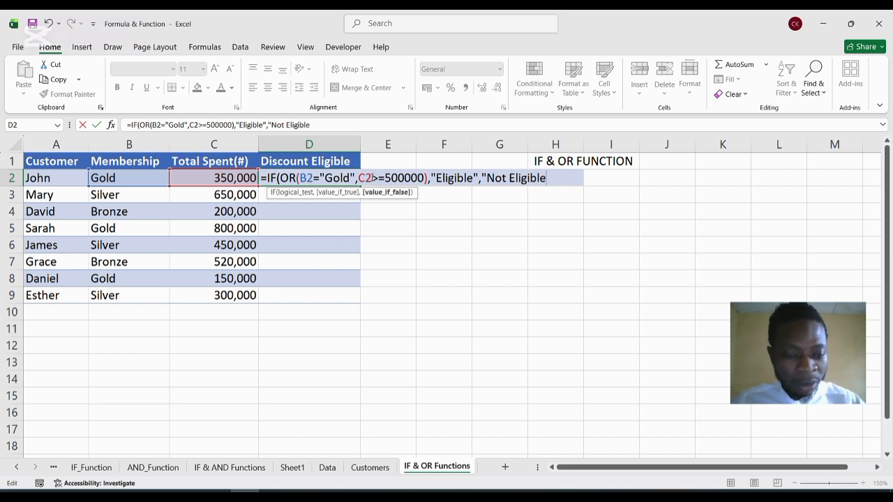
pyautogui.write('"')
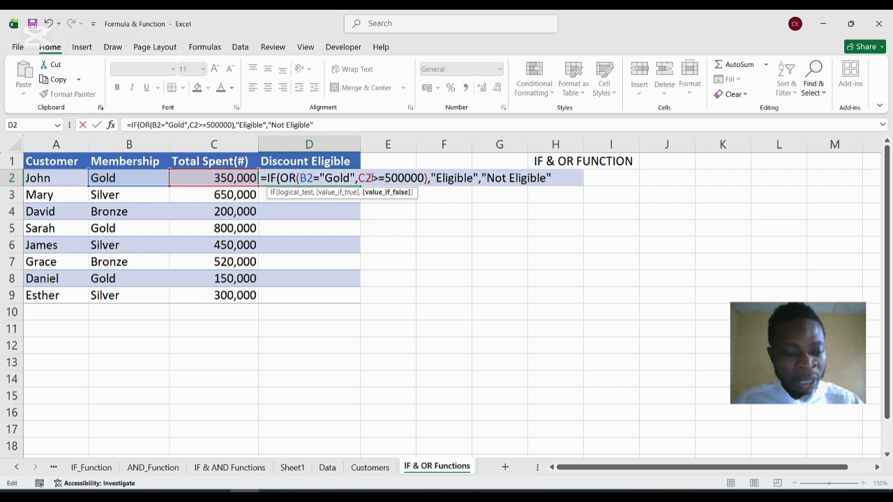
pyautogui.write(')')
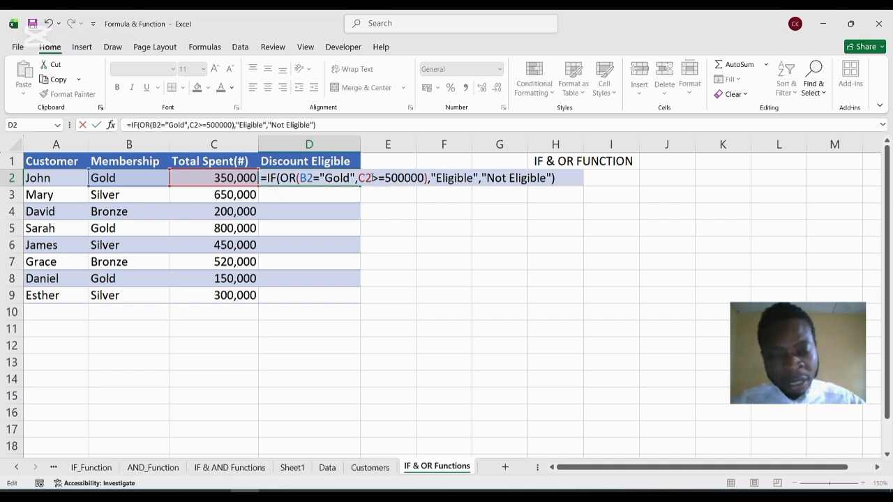
# Set the value-if-false argument to "Not Eligible", close the IF function and enter the formula in D2.
pyautogui.press('Return')
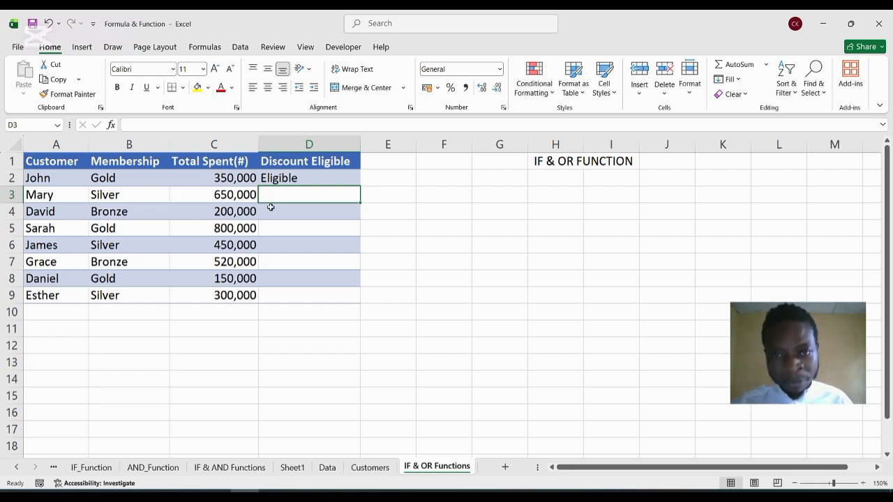
# Fill the D2 discount eligibility formula down through D9 and select D3 to check the copied formula.
pyautogui.click(291, 178)
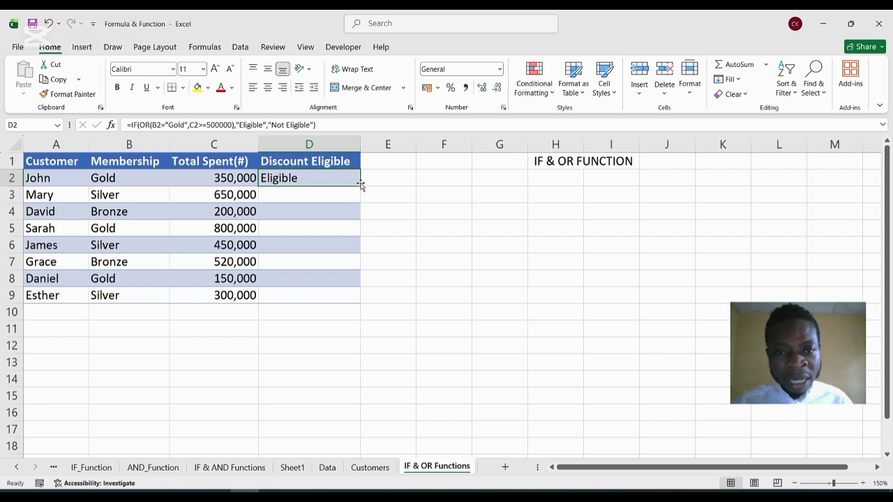
pyautogui.moveTo(360, 184); pyautogui.dragTo(362, 303)
pyautogui.click(326, 197)
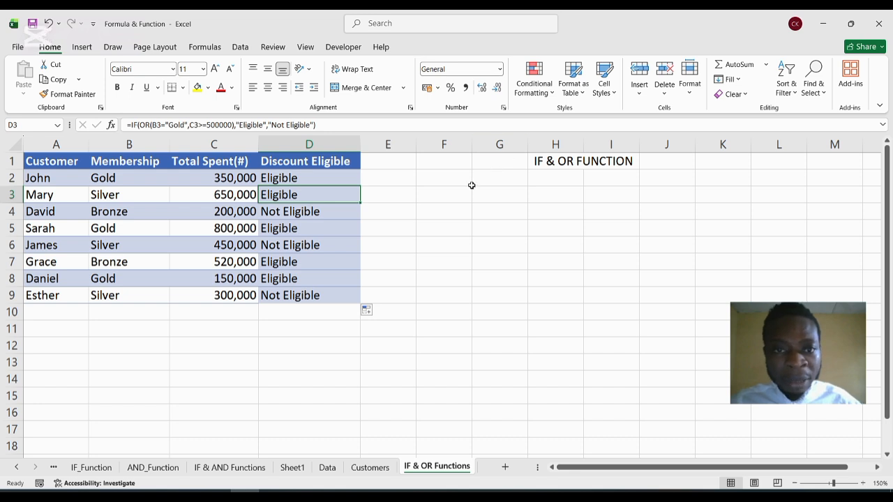
# Start an IF formula in F4 with a nested AND function as its logical test.
pyautogui.moveTo(438, 204); pyautogui.dragTo(440, 202)
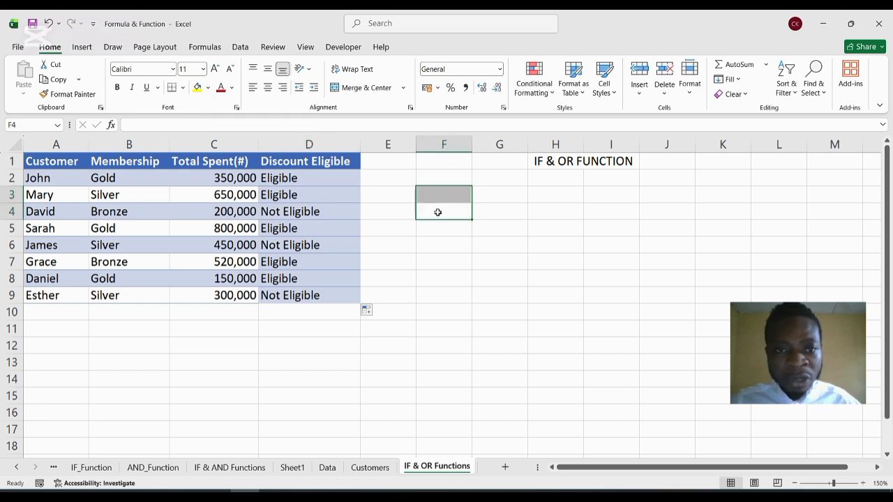
pyautogui.click(438, 212)
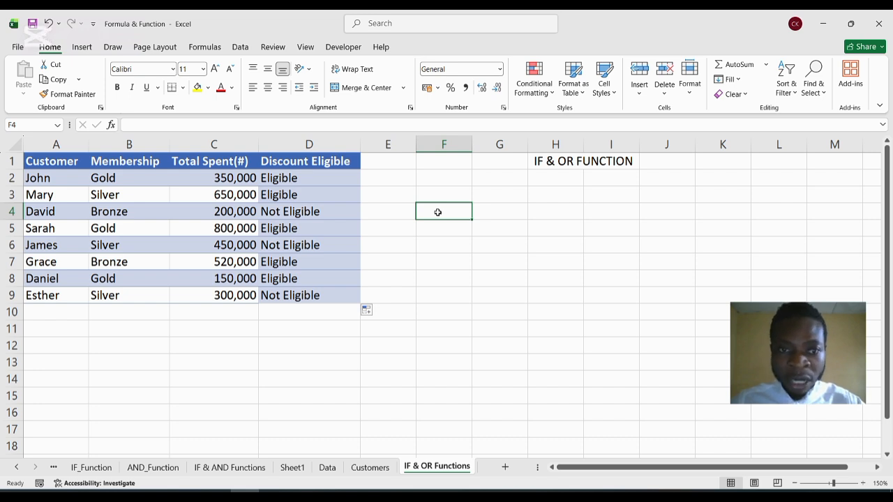
pyautogui.write('=')
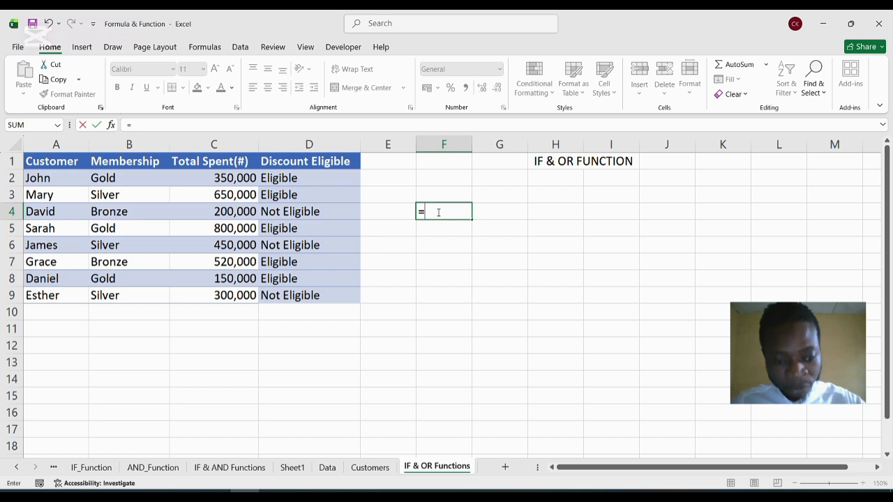
pyautogui.write('IF')
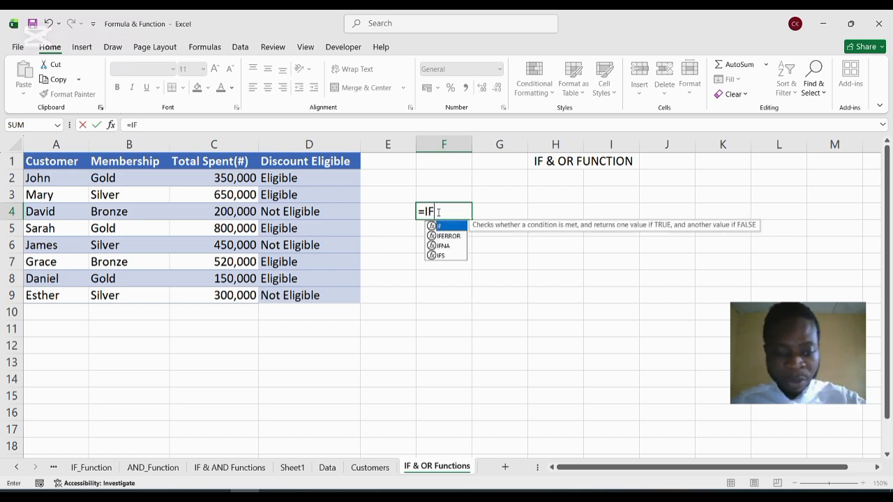
pyautogui.write('(AND')
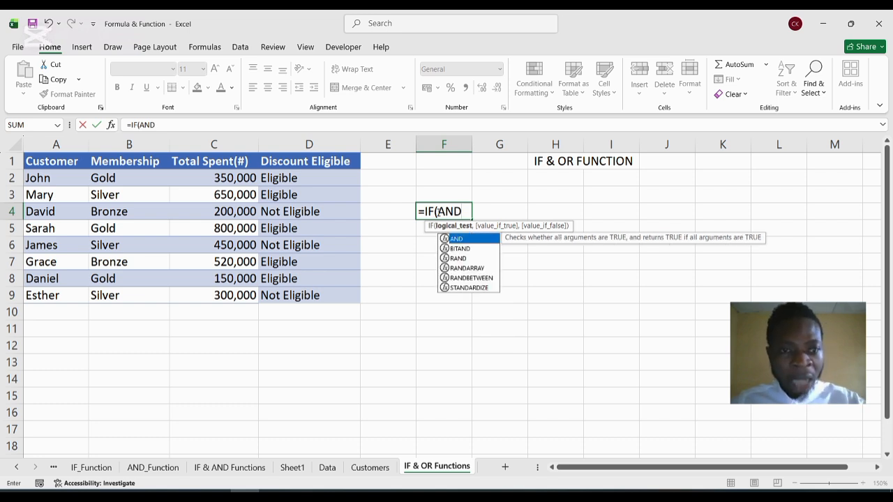
pyautogui.write('(')
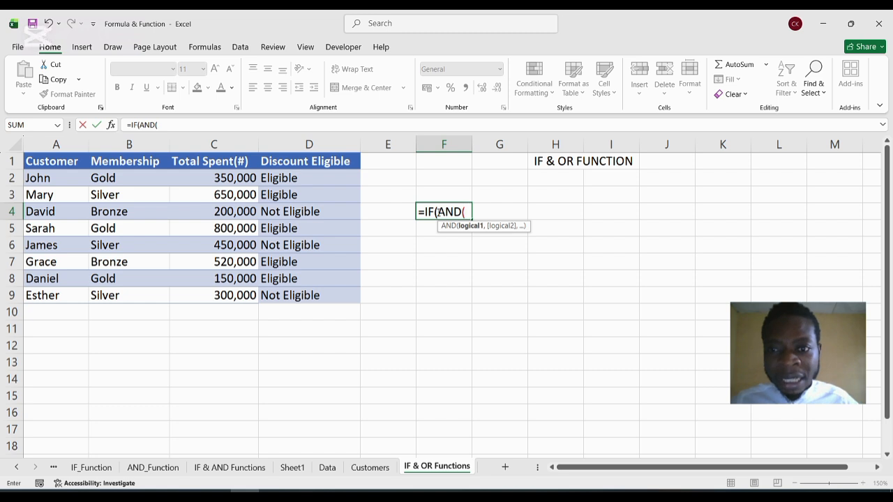
# Add B2="Gold" as the first condition of the AND function.
pyautogui.click(98, 179)
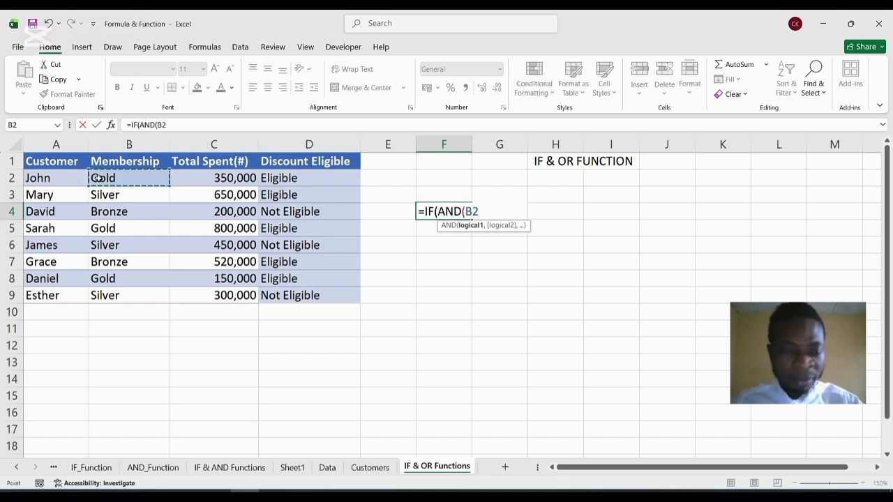
pyautogui.write('=')
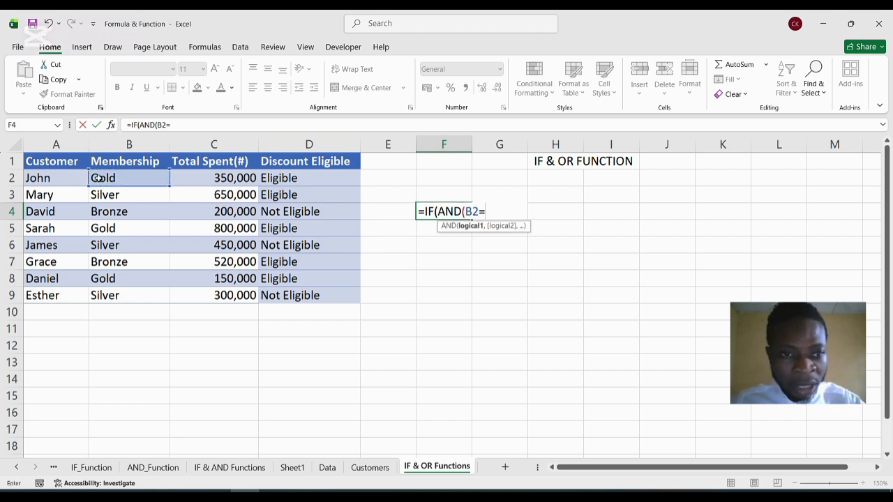
pyautogui.write('"')
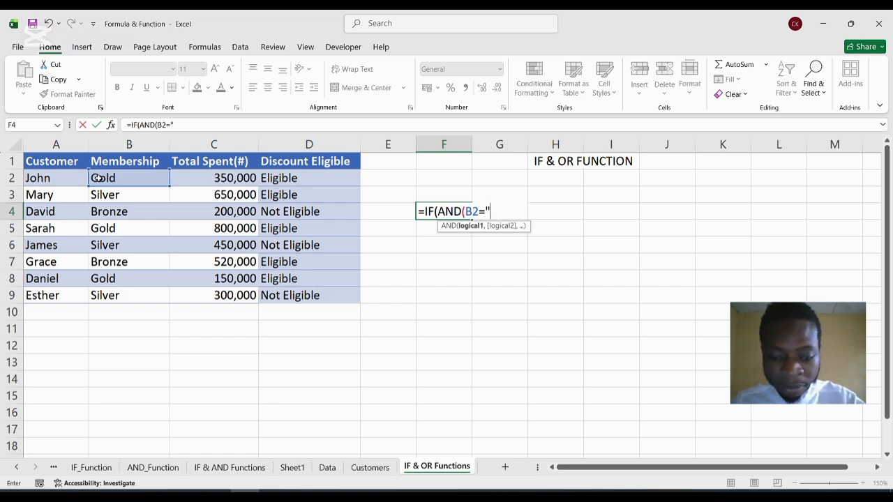
pyautogui.write('G')
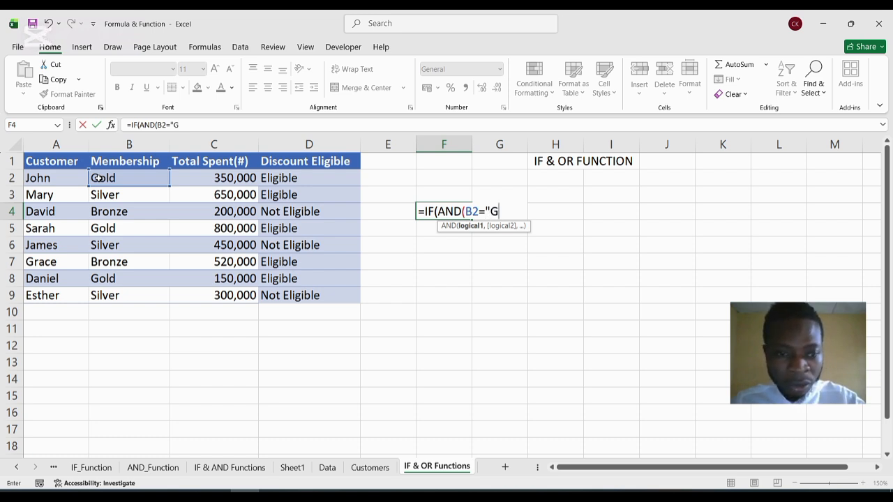
pyautogui.write('old",')
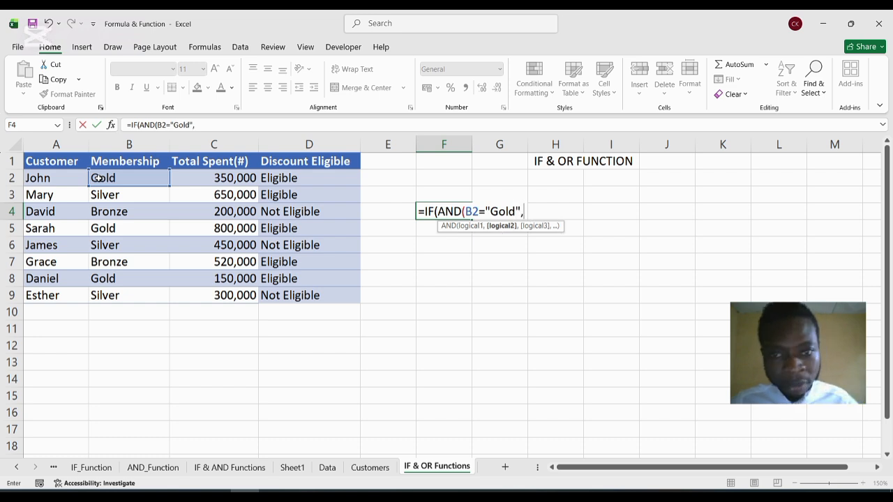
# Add C2>=500000 as the second AND condition and close the AND function.
pyautogui.click(198, 178)
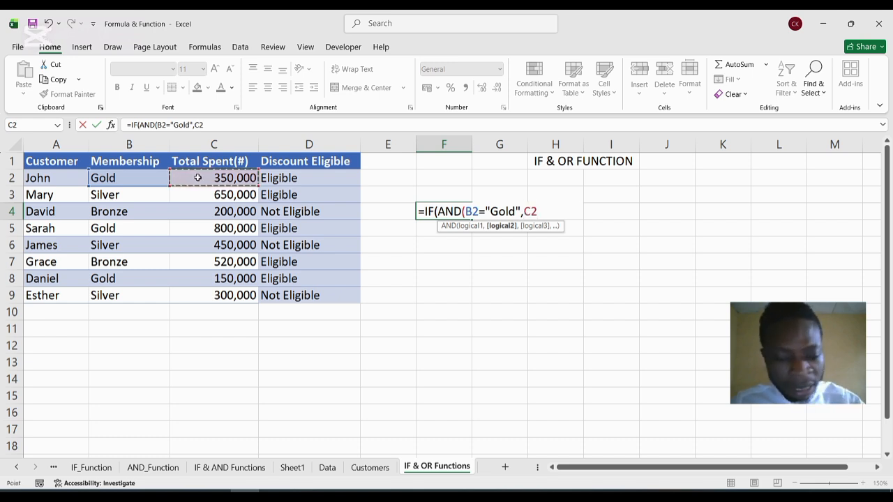
pyautogui.write('>=')
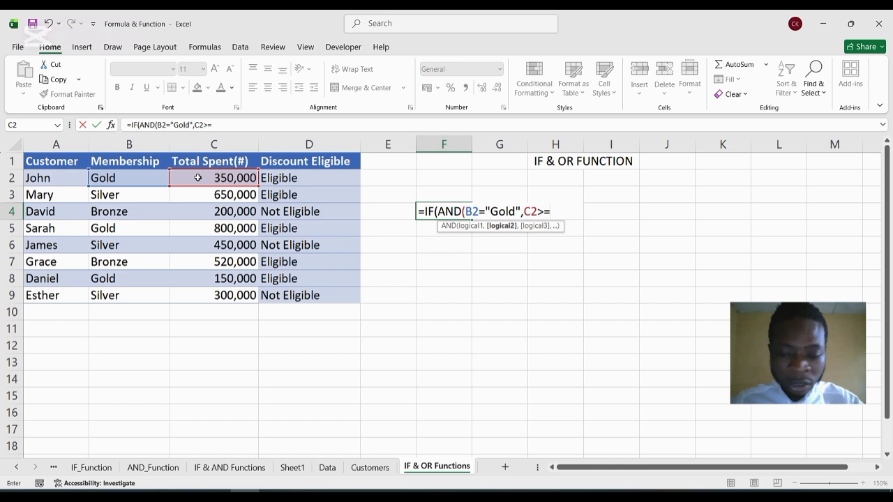
pyautogui.write('500')
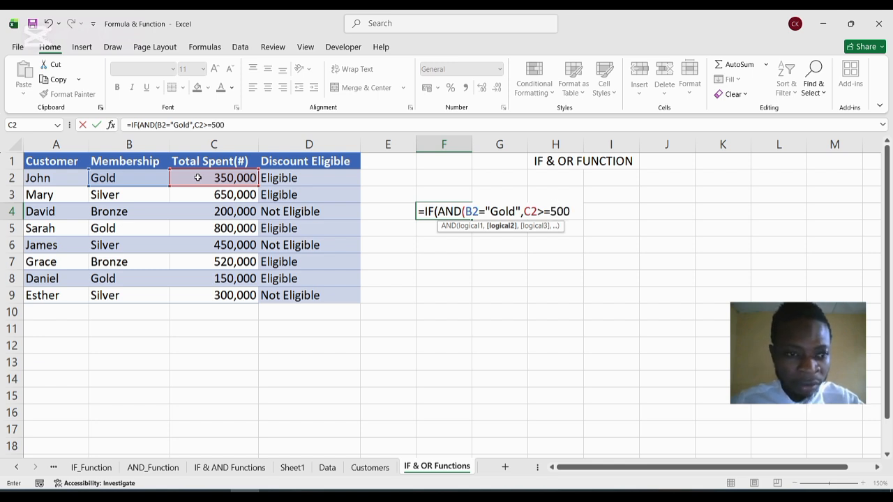
pyautogui.write('000')
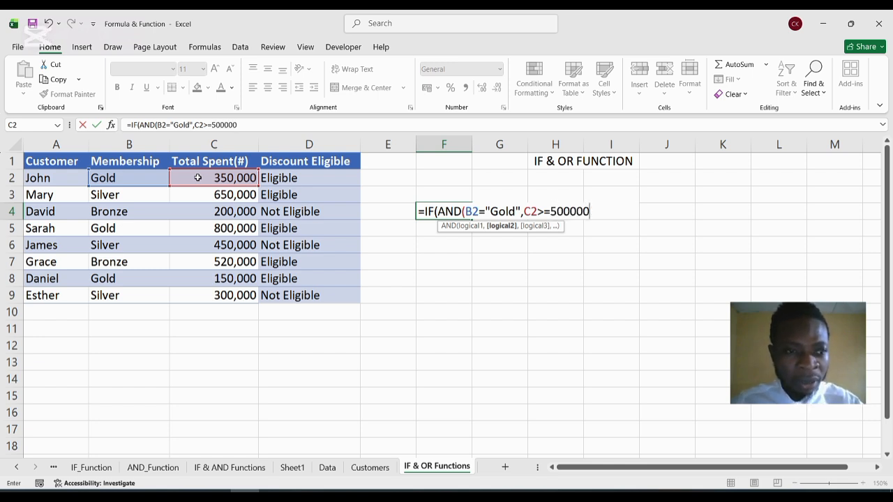
pyautogui.write(')')
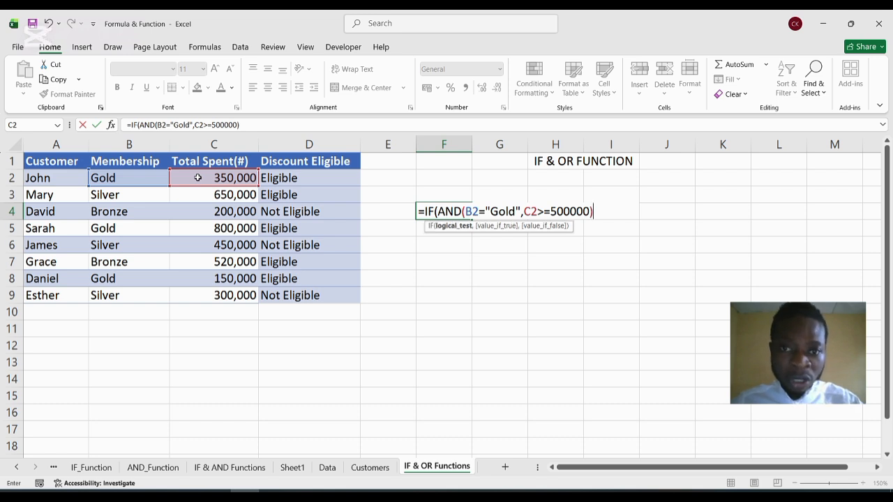
pyautogui.write('"')
pyautogui.write('E')
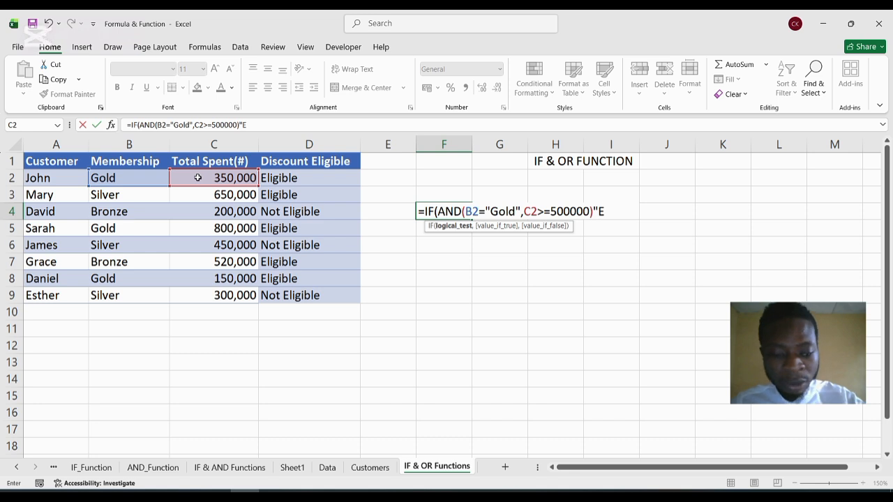
pyautogui.write('ligib')
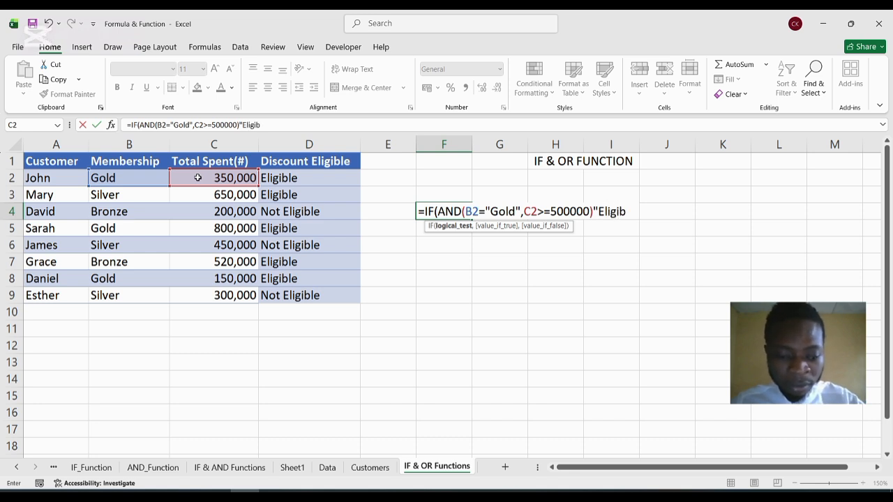
pyautogui.write('le"')
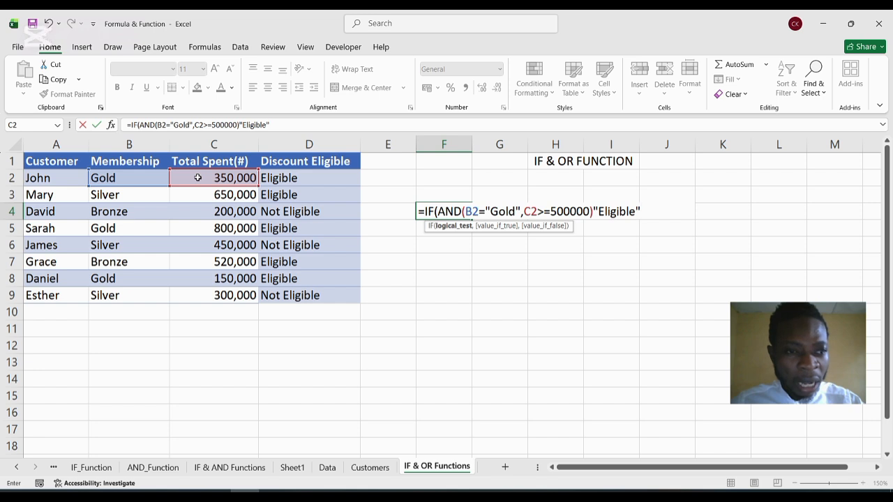
pyautogui.write(',')
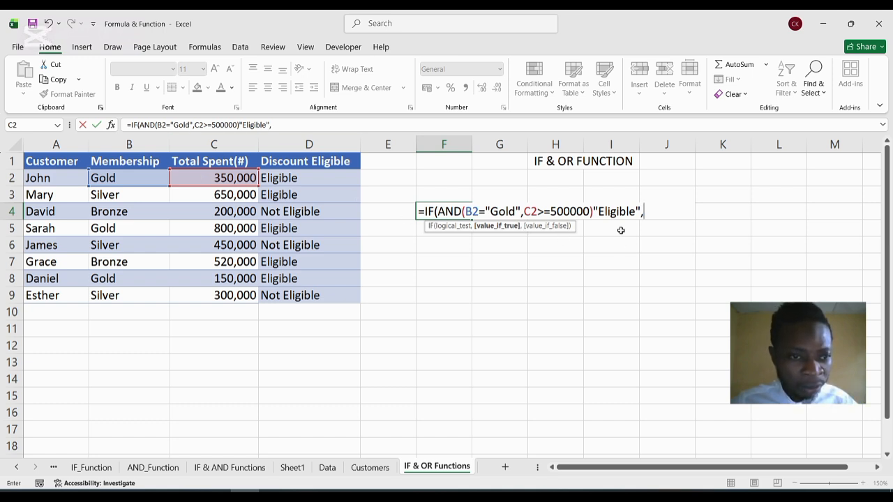
# Insert the missing comma between the closed AND function and "Eligible" in the F4 formula.
pyautogui.click(594, 211)
pyautogui.press('Left')
pyautogui.press('Right')
pyautogui.write(',')
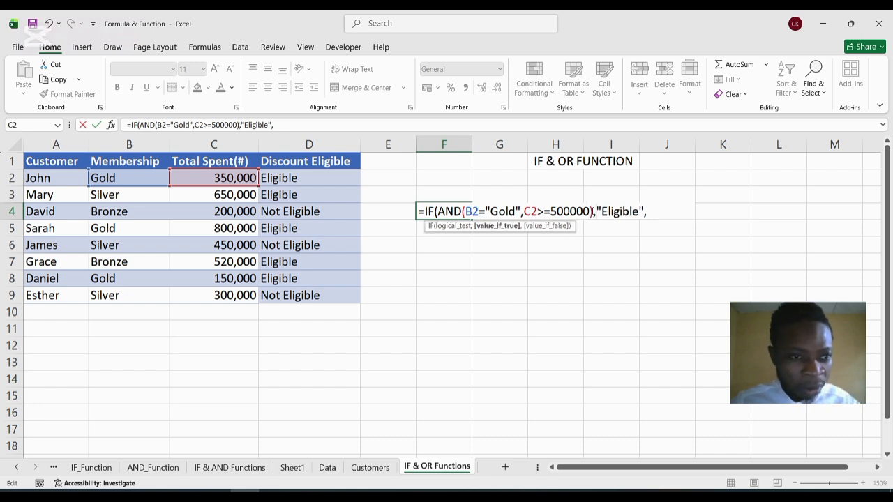
# Set the value-if-false argument to "Not Eligible", close the IF function and enter the formula in F4.
pyautogui.click(659, 212)
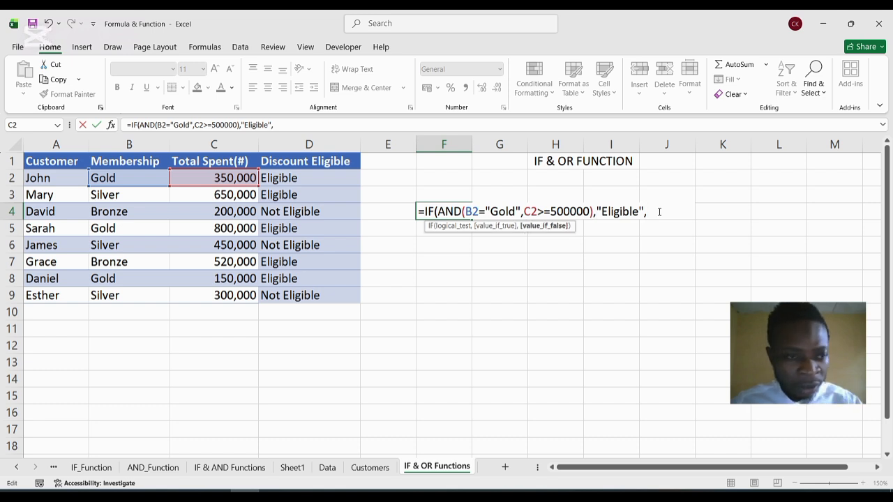
pyautogui.write('"')
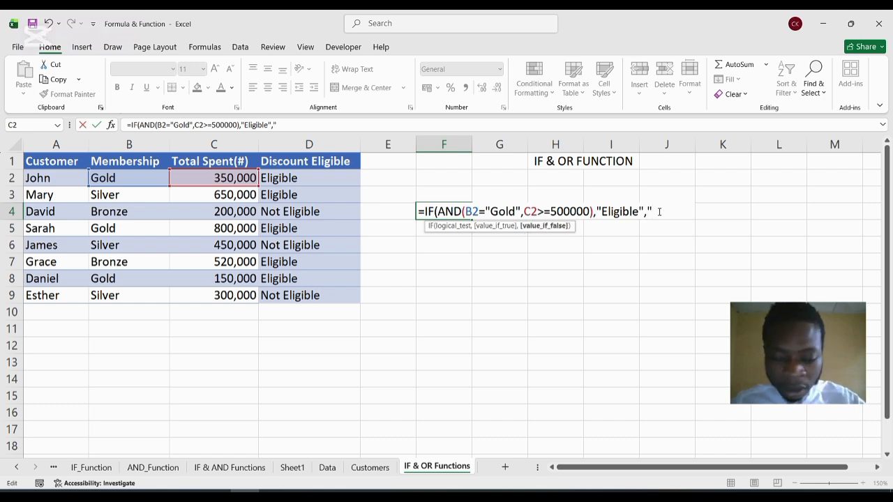
pyautogui.write('Not E')
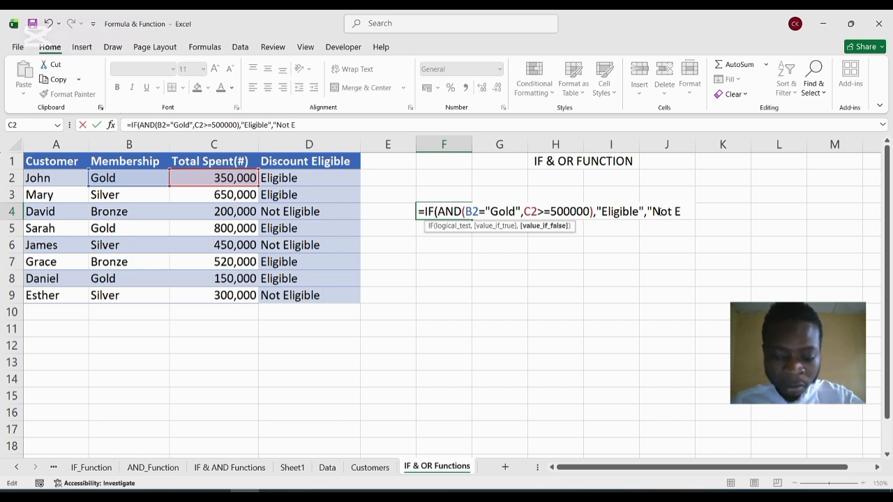
pyautogui.write('ligible")')
pyautogui.press('Return')
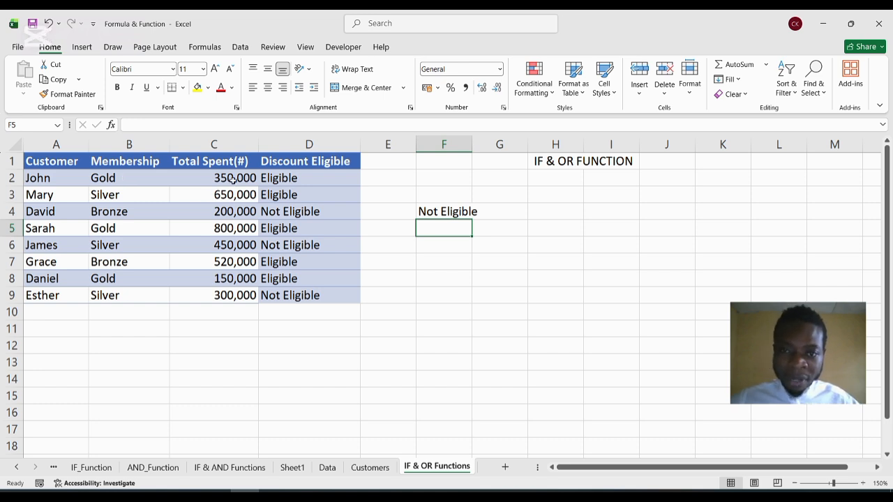
# Edit the F4 formula so its "Gold" membership condition refers to B5.
pyautogui.click(470, 212)
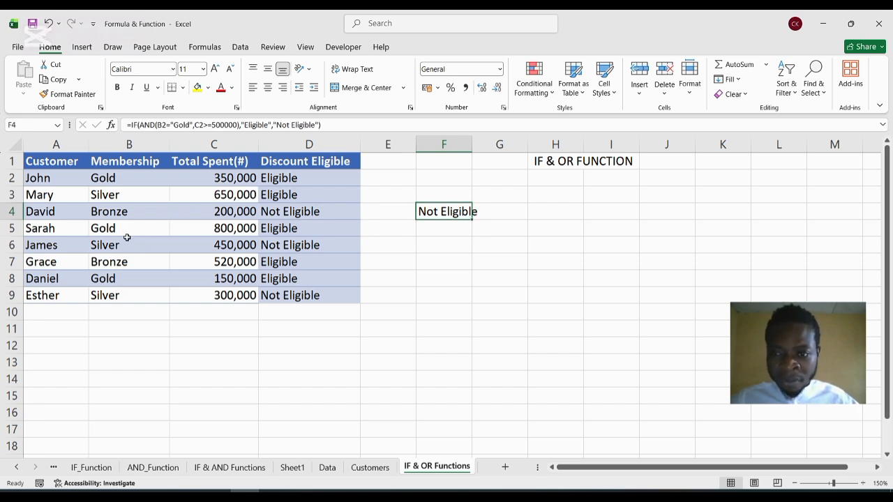
pyautogui.click(437, 237)
pyautogui.click(439, 209)
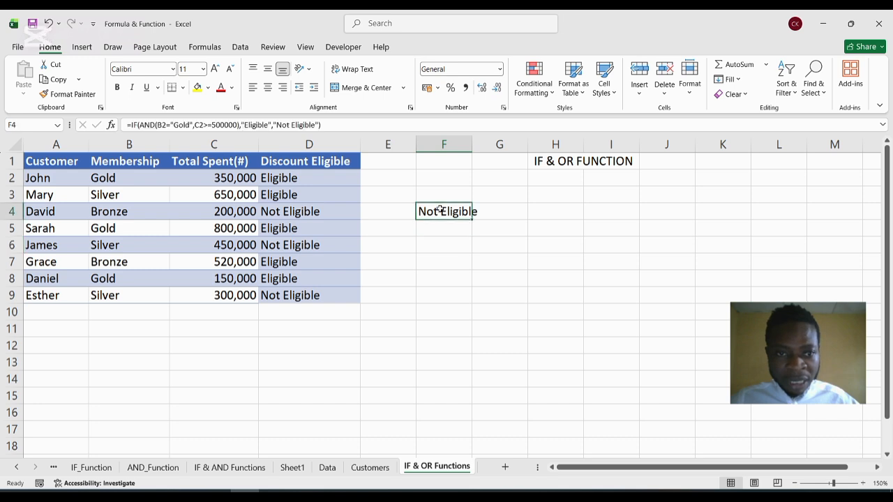
pyautogui.doubleClick(440, 209)
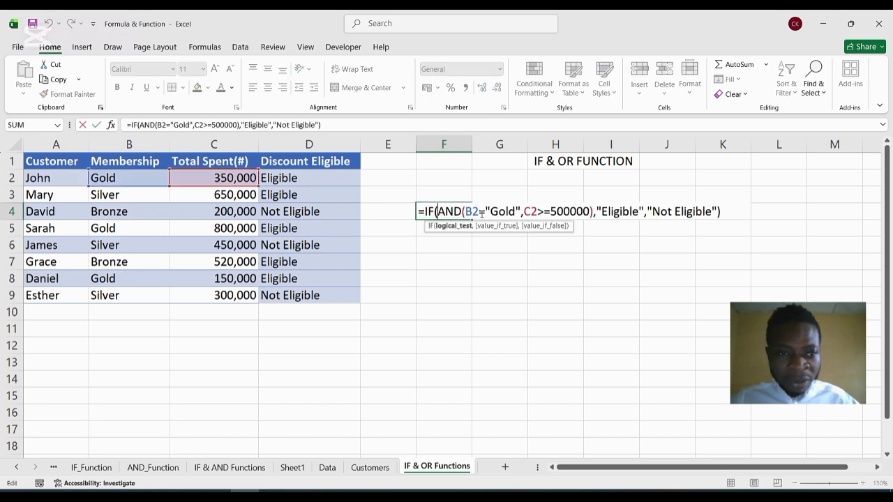
pyautogui.click(478, 212)
pyautogui.press('BackSpace')
pyautogui.press('BackSpace')
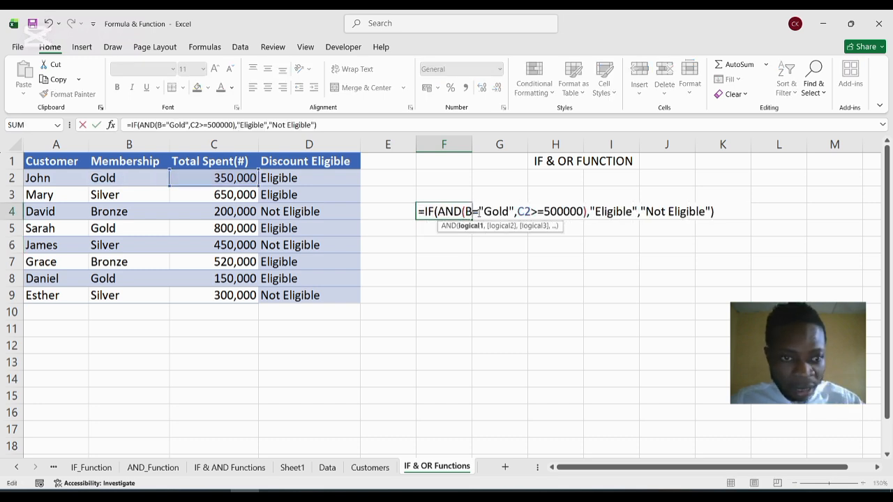
pyautogui.click(153, 227)
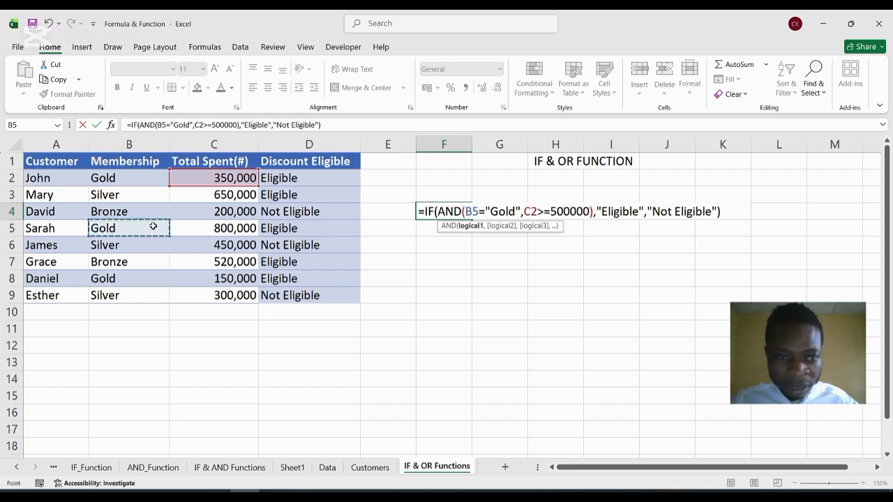
# Change the spending condition's reference to C5, enter the formula and reselect F4 to check it.
pyautogui.click(537, 211)
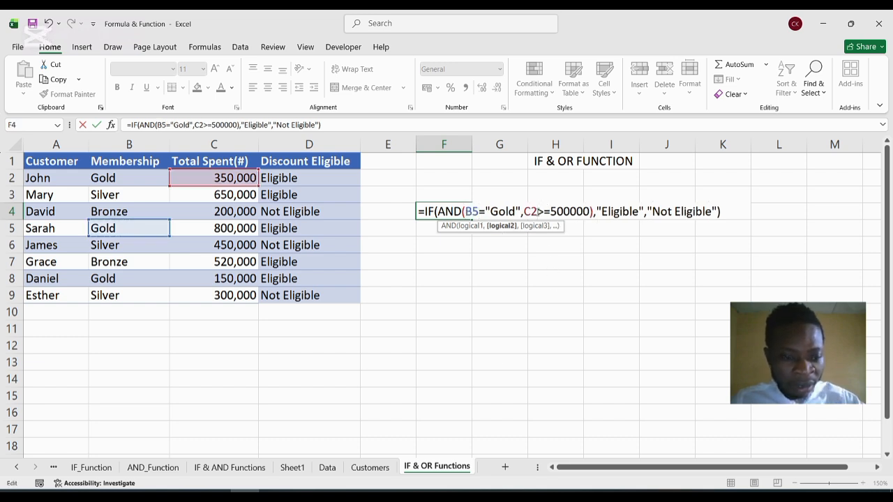
pyautogui.press('BackSpace')
pyautogui.press('BackSpace')
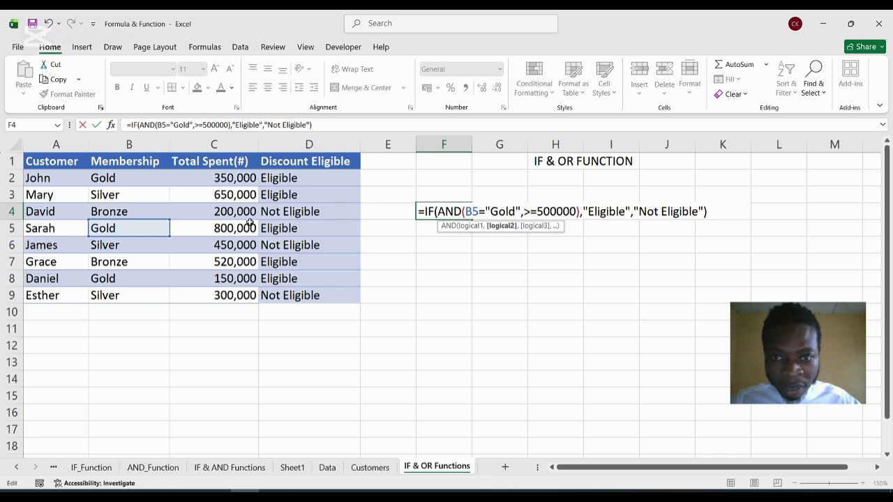
pyautogui.click(249, 223)
pyautogui.press('Return')
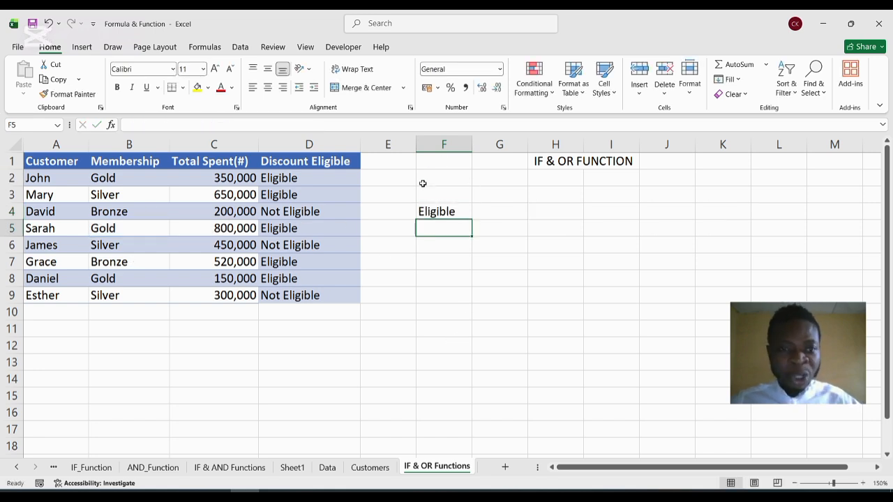
pyautogui.click(434, 216)
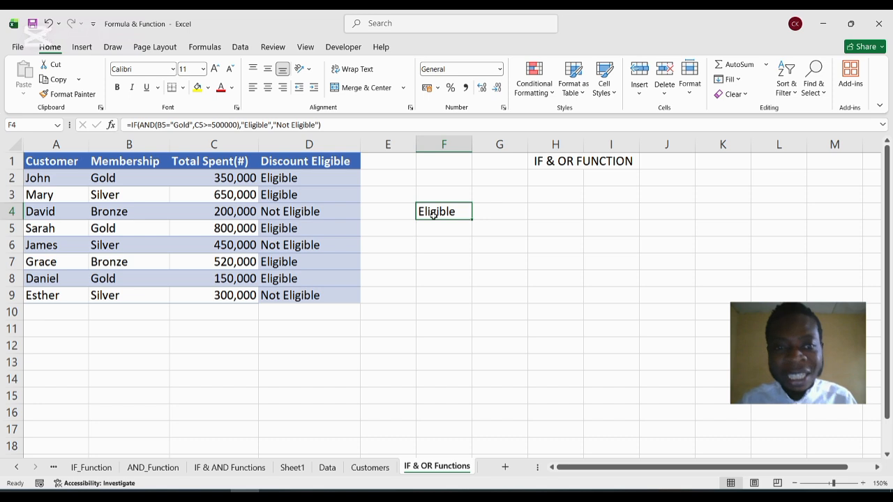